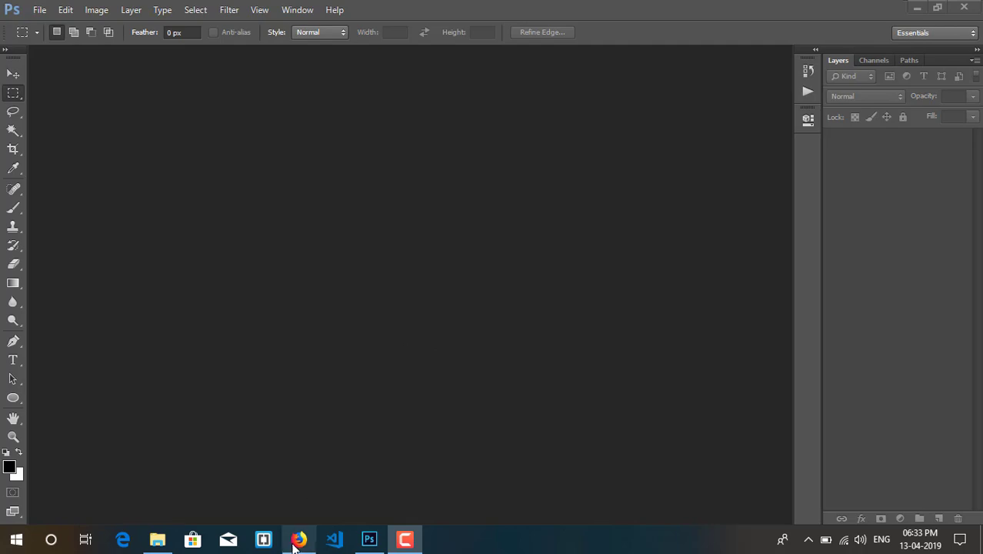
Step: Drag the downloaded boy-bright-close-up-792326.jpg from Firefox into Photoshop to open it
click(298, 539)
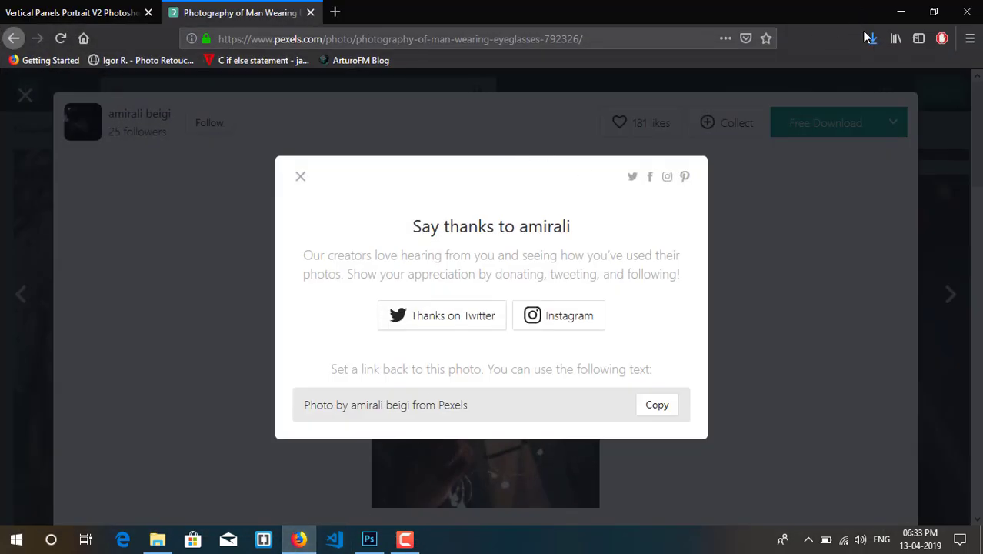
mouse_move(739, 85)
mouse_down()
mouse_move(385, 530)
mouse_move(577, 3)
mouse_up()
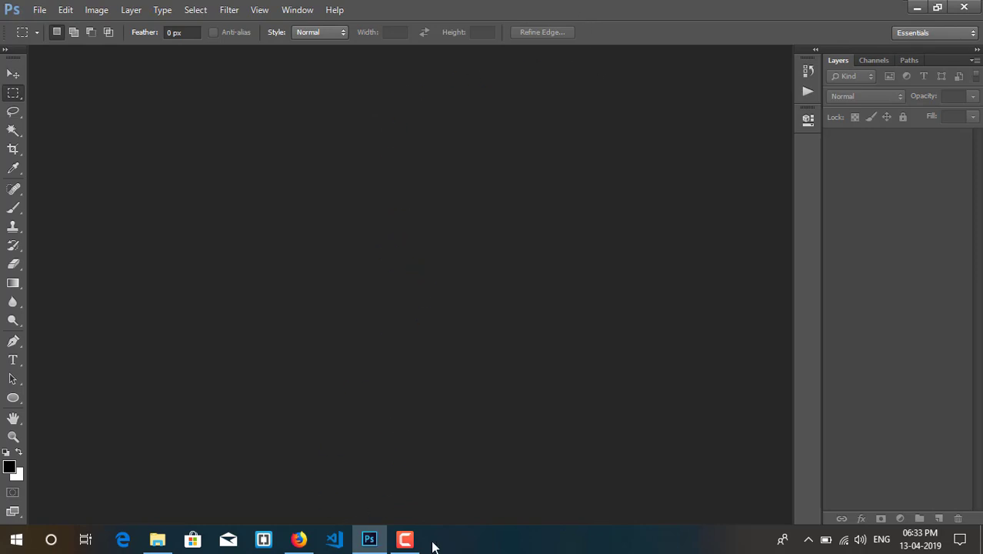
mouse_move(404, 539)
click(392, 500)
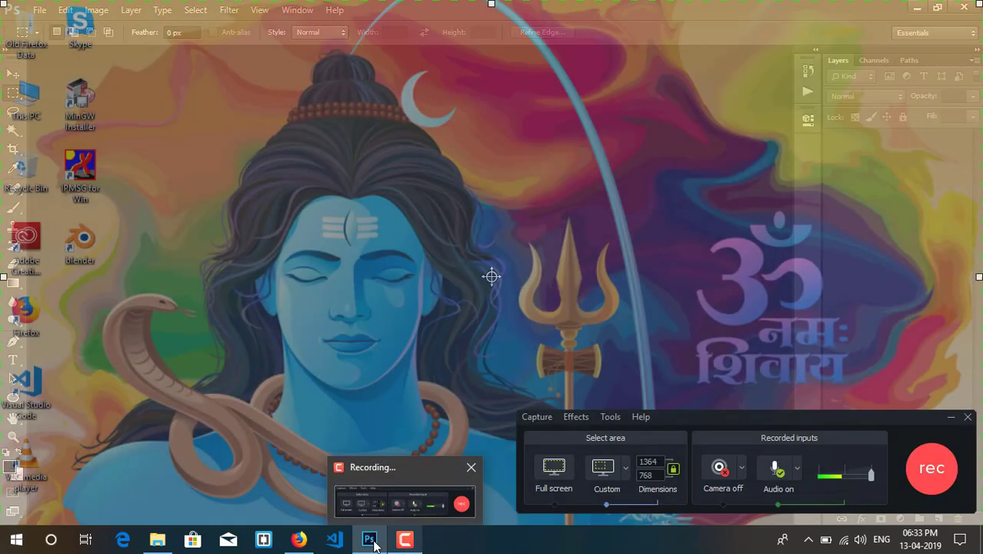
click(371, 541)
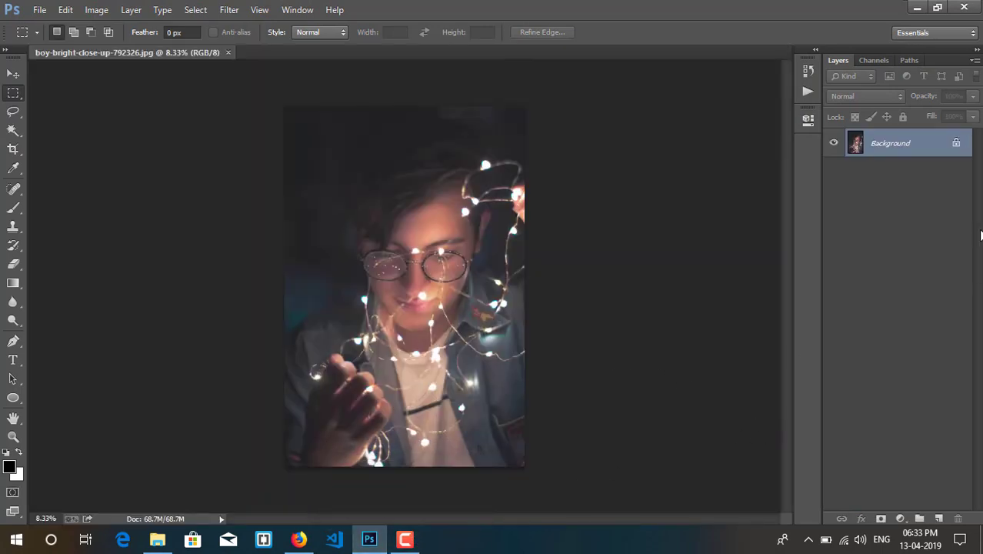
Step: Play the first Vertical Panels action, bringing in the baby-in-hat photo as Untitled-1
click(808, 91)
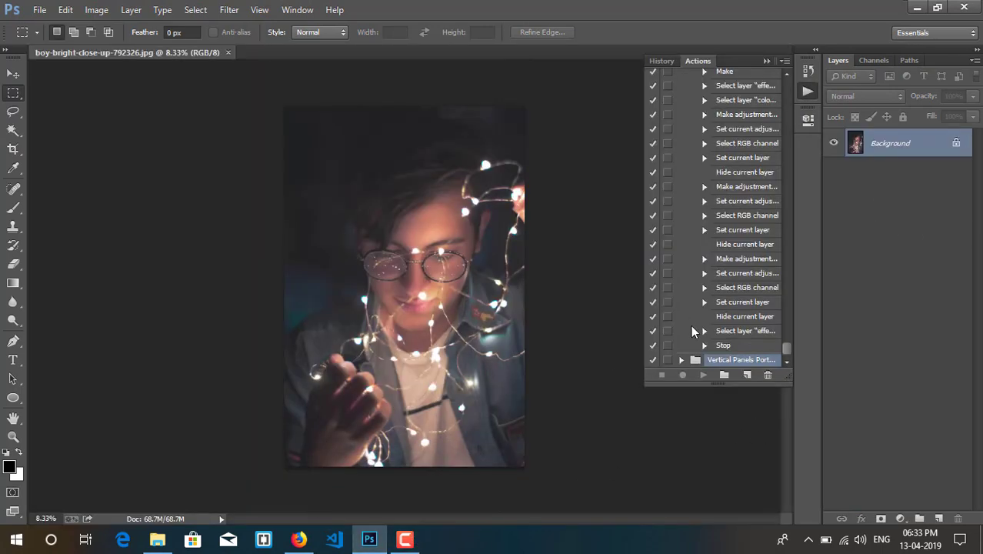
click(681, 360)
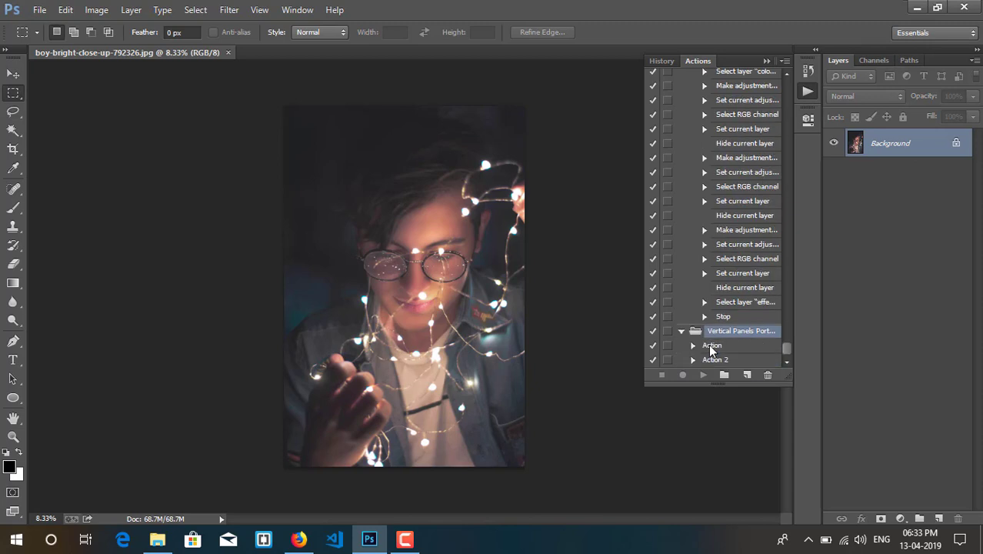
click(708, 345)
click(703, 375)
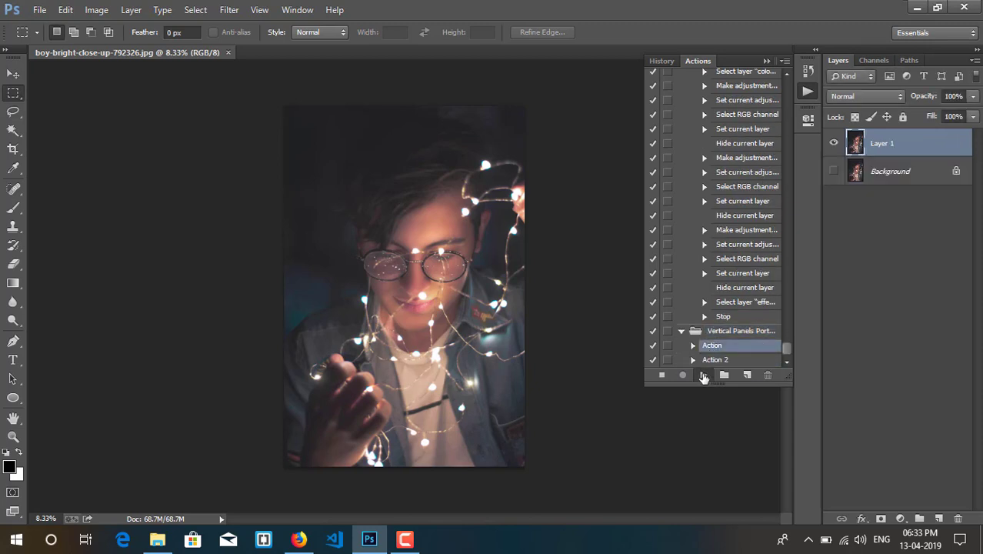
click(703, 376)
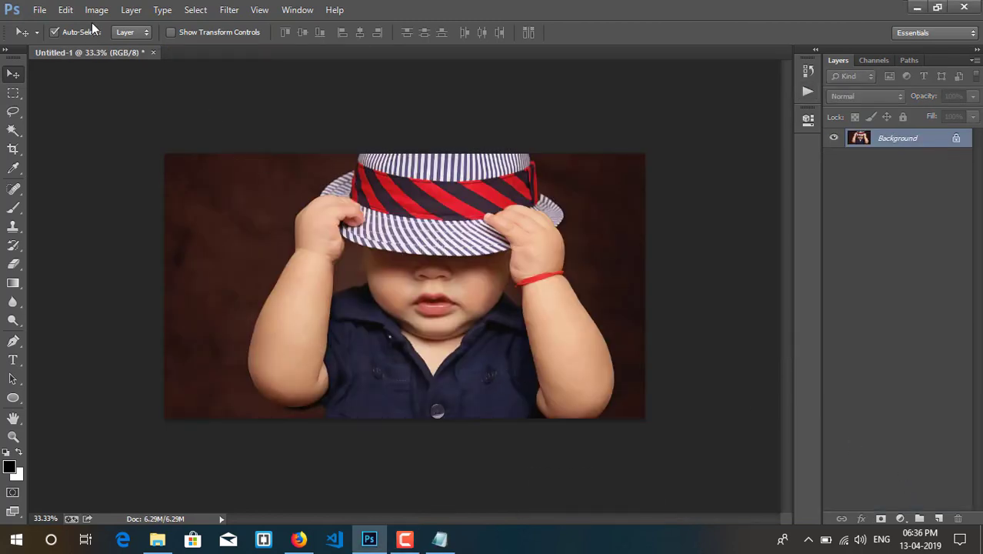
Step: Play the first Vertical Panels action to split the baby photo into five framed panels
click(806, 92)
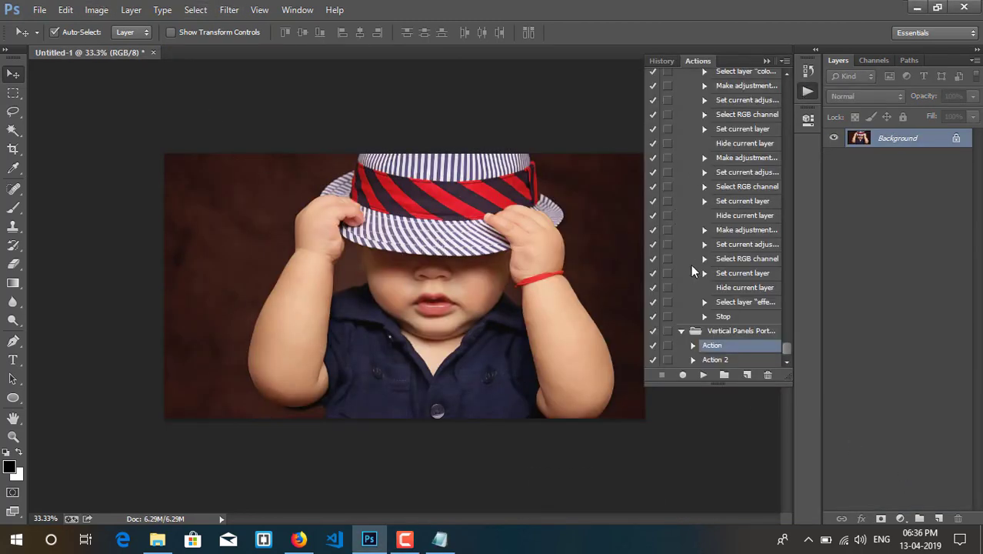
click(702, 375)
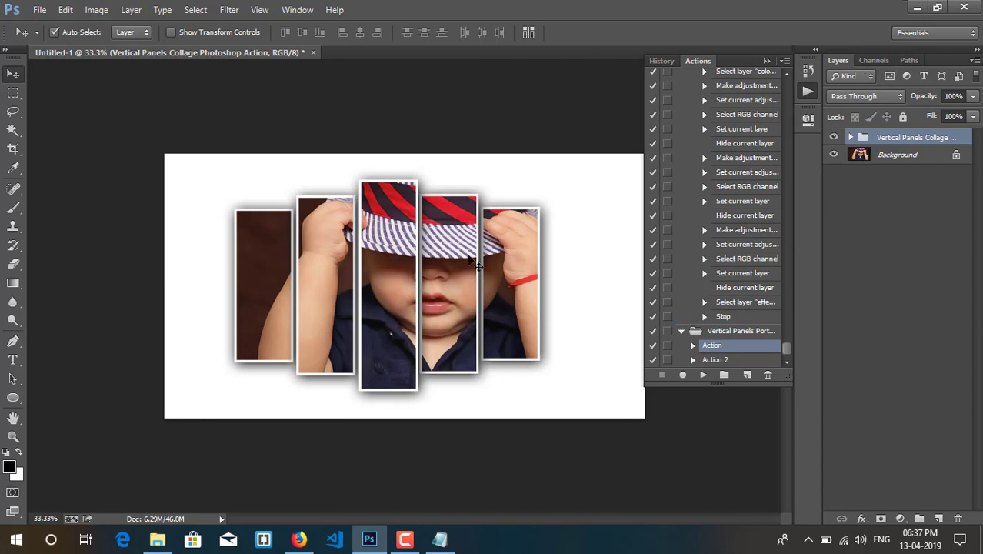
Step: Hide the collage and try Action 2 on the Background layer, dismissing the clipping mask error
click(833, 137)
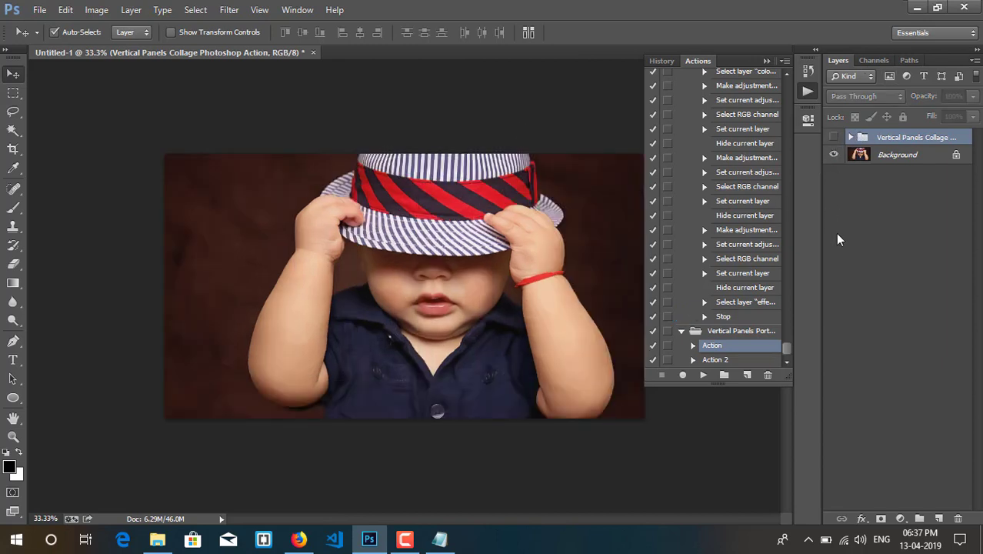
click(877, 155)
click(714, 360)
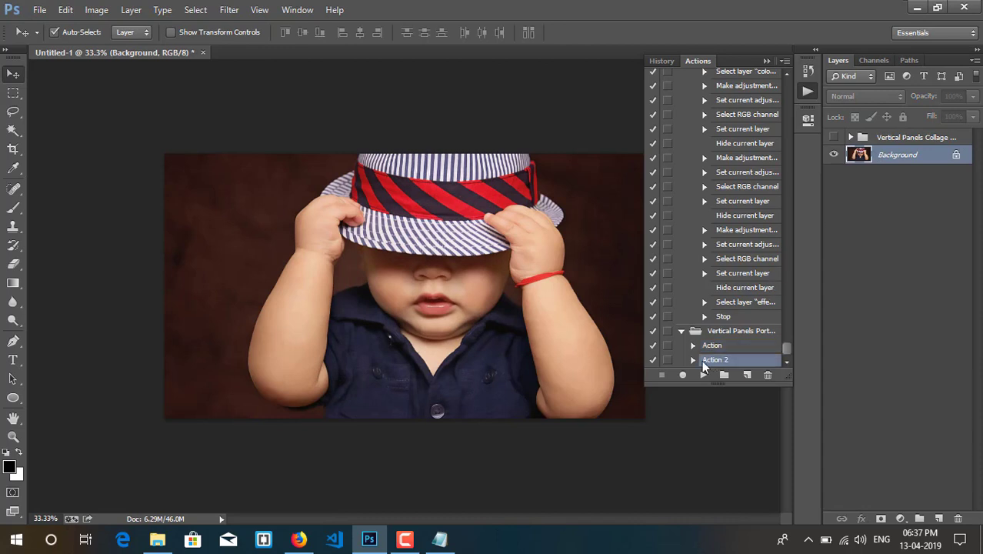
click(703, 375)
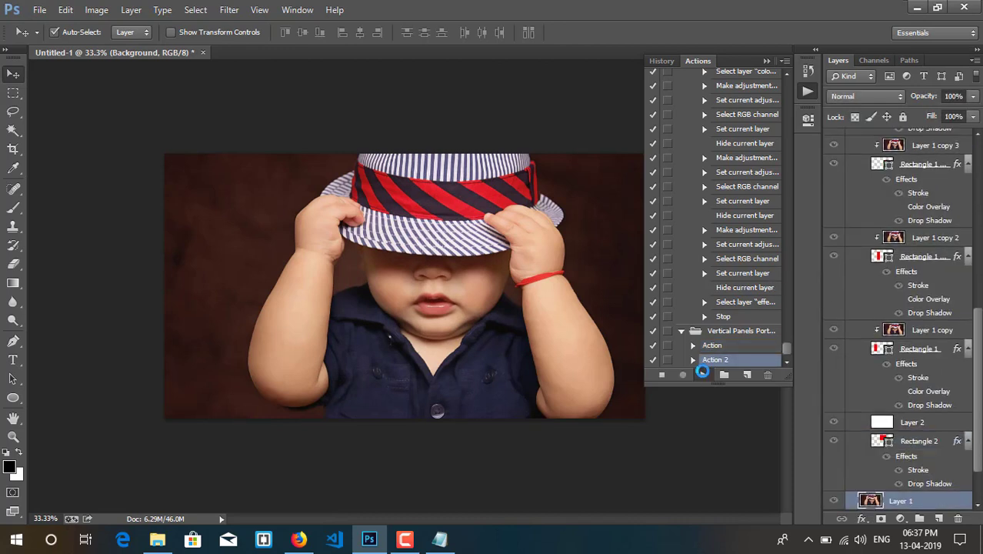
click(521, 218)
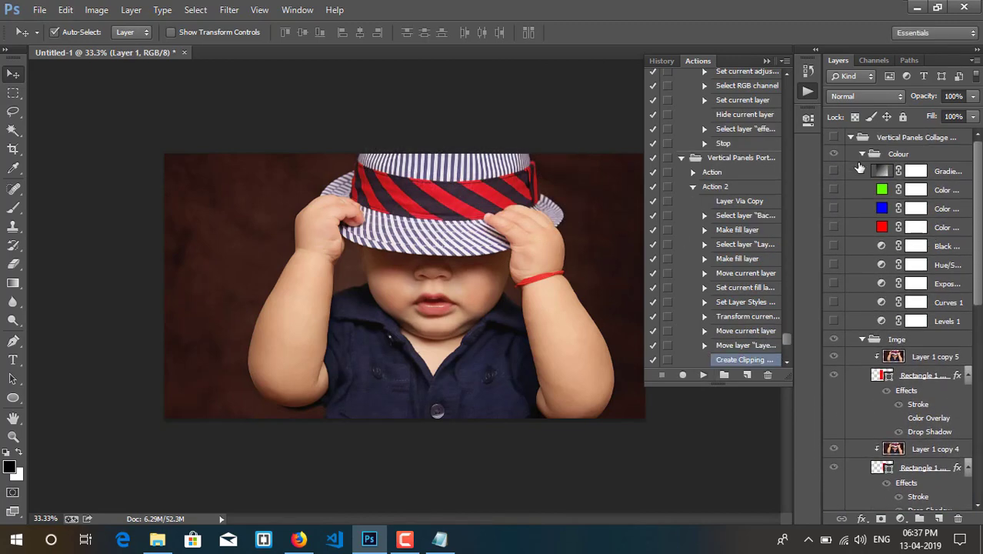
Step: Delete the leftover collage group and layers, leaving only Background, with Action 2 selected
click(853, 139)
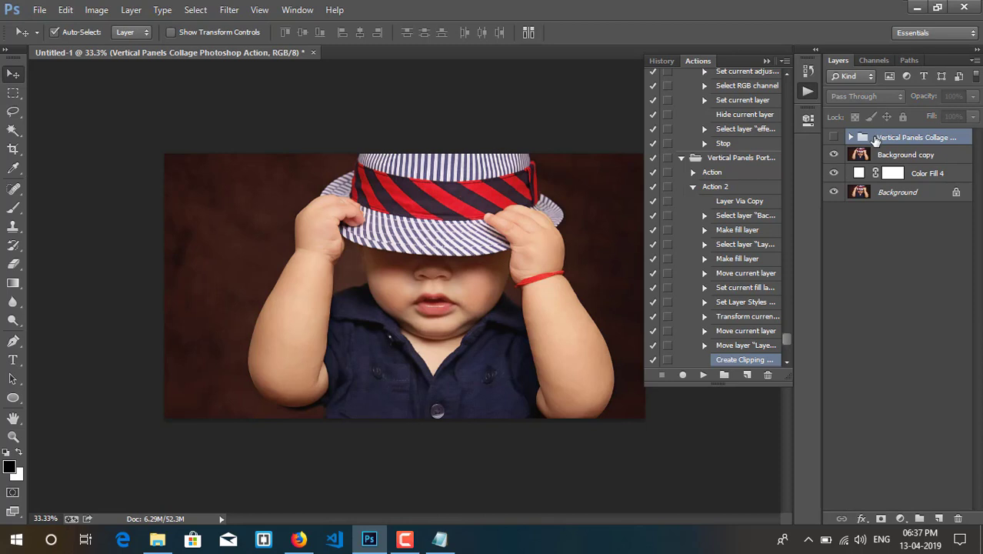
key(Delete)
key(Delete)
key(Delete)
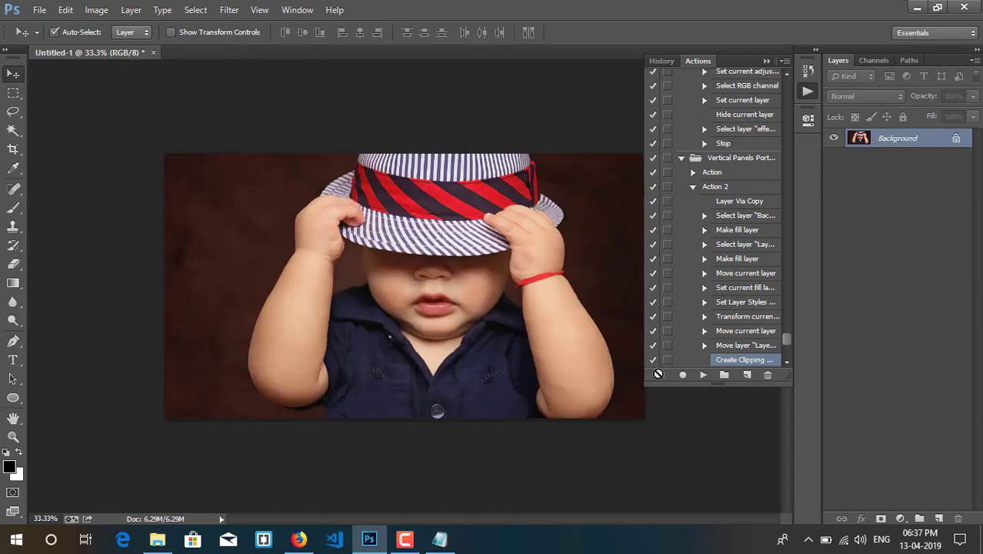
click(723, 189)
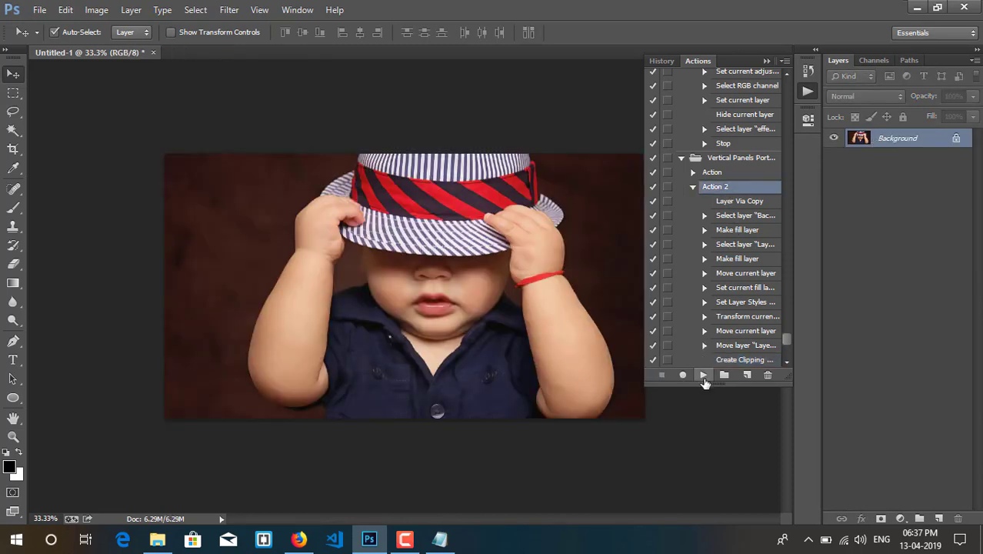
Step: Play Action 2 to build the tilted white-bordered panel collage, toggling it to compare with the original
click(703, 376)
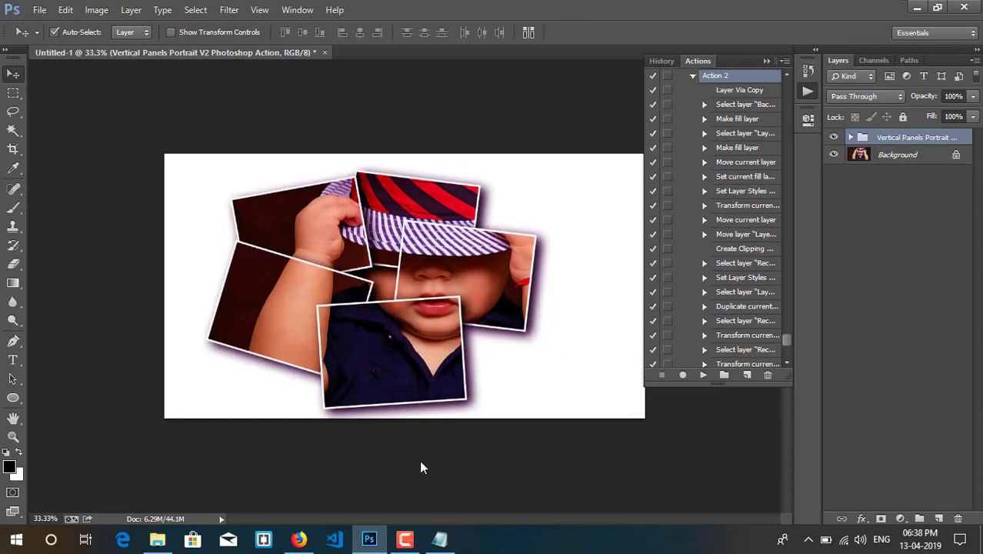
click(834, 138)
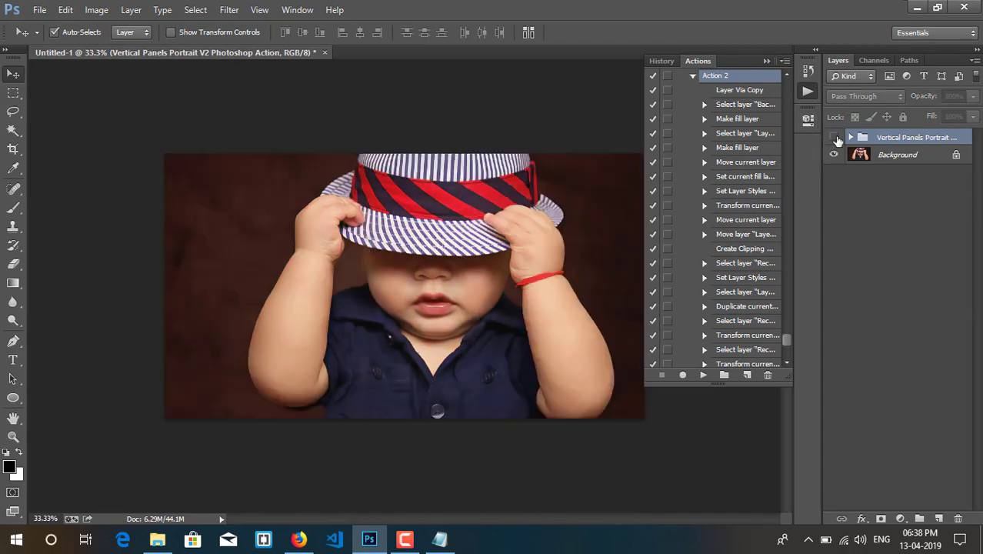
click(834, 138)
click(834, 138)
click(834, 138)
click(834, 138)
click(834, 137)
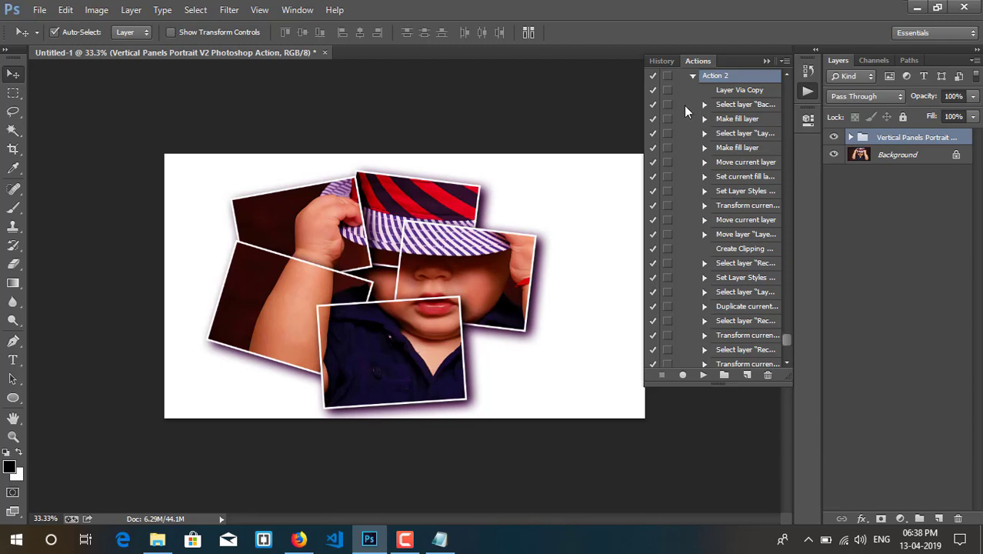
click(695, 75)
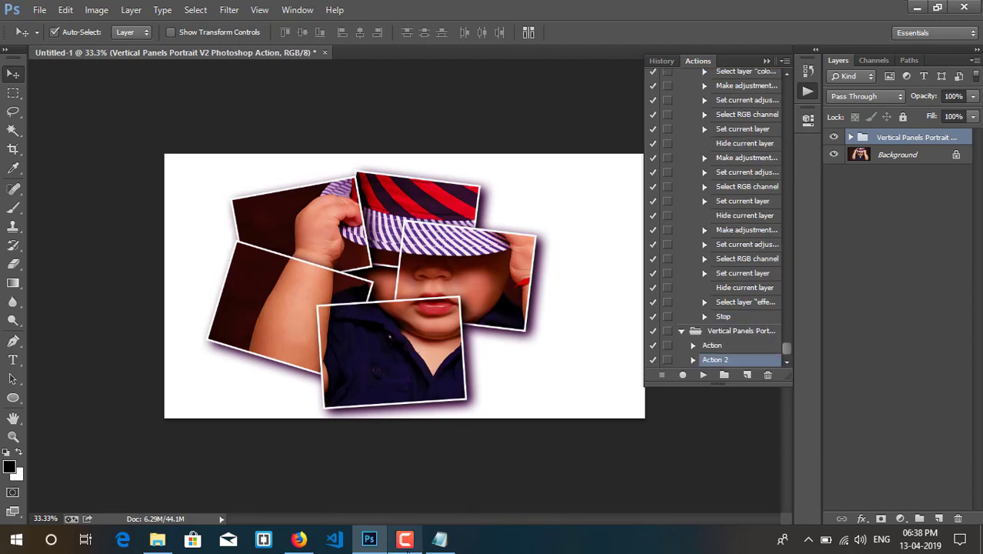
click(405, 539)
click(952, 472)
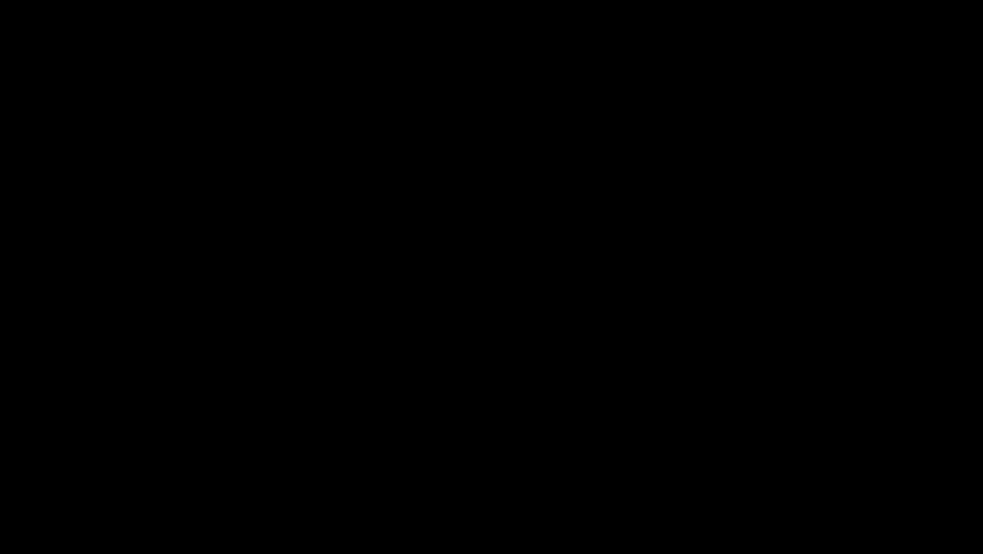